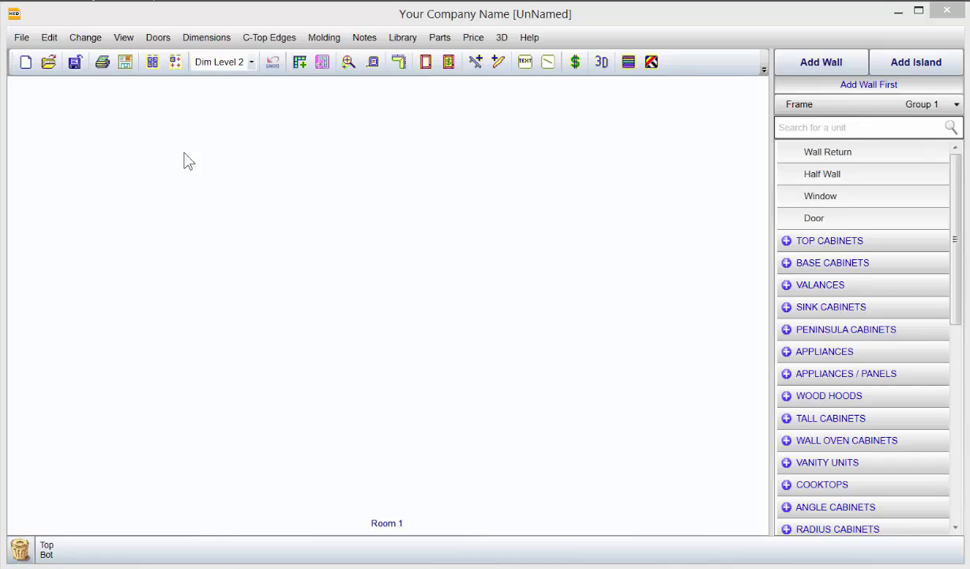
Step: Set this job's wall defaults to 108 height, keeping 4 1/2 thickness
left_click(87, 38)
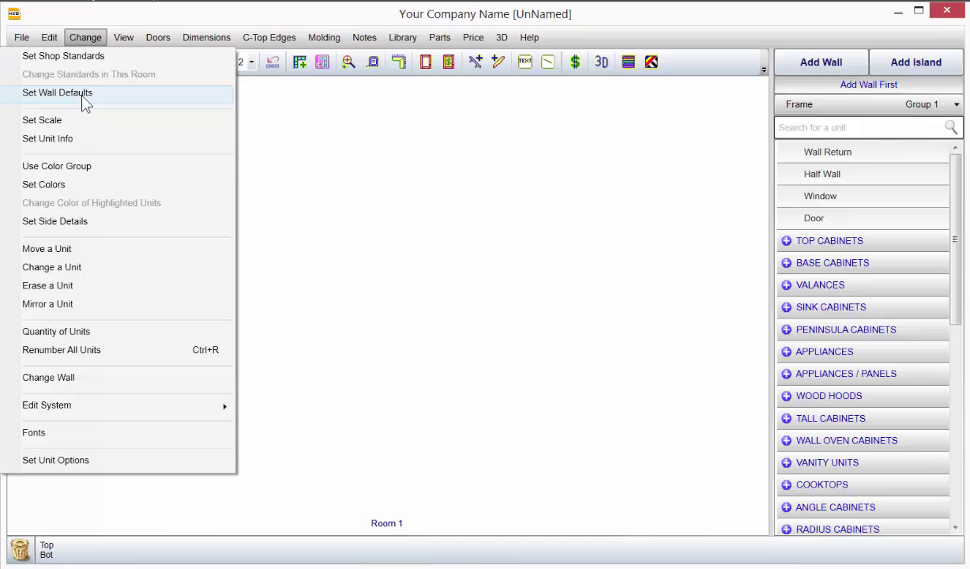
left_click(82, 96)
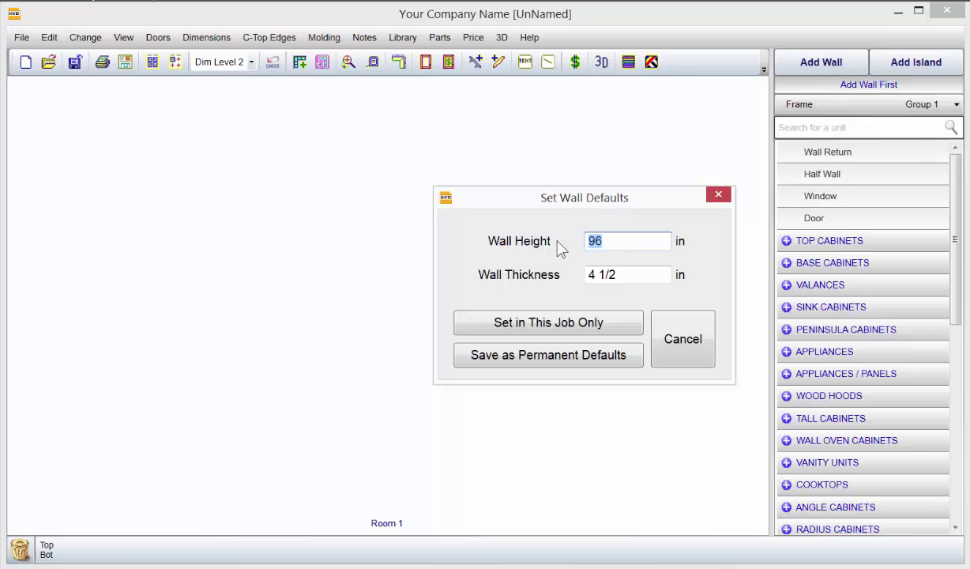
type("108")
left_click(572, 328)
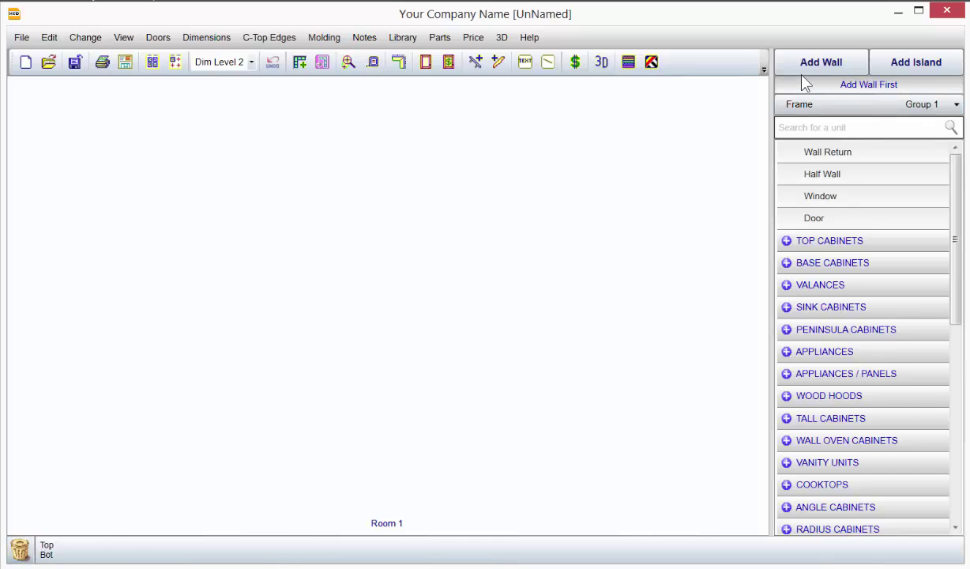
Step: Add Wall #1 from the grid origin running right, 122 inches long
left_click(778, 61)
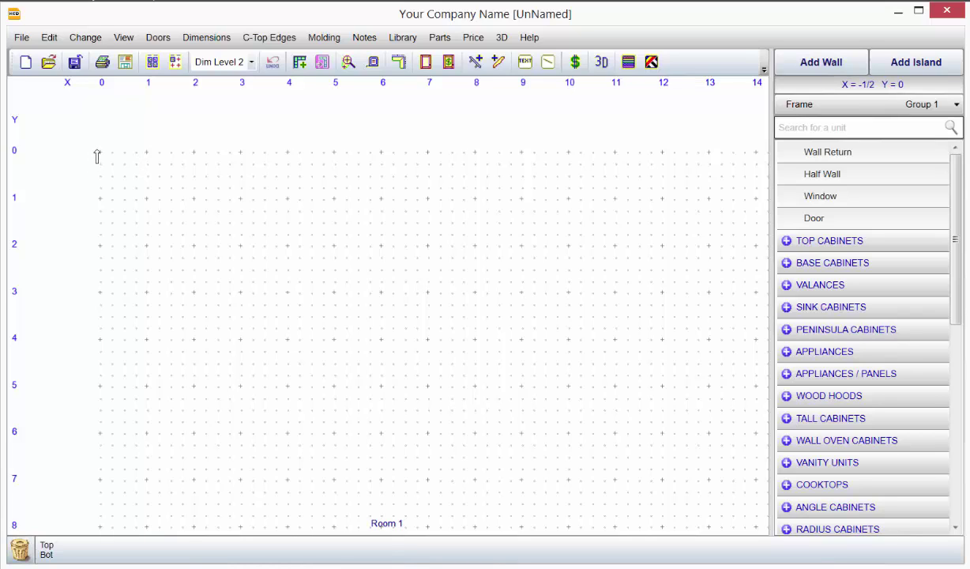
left_click(95, 155)
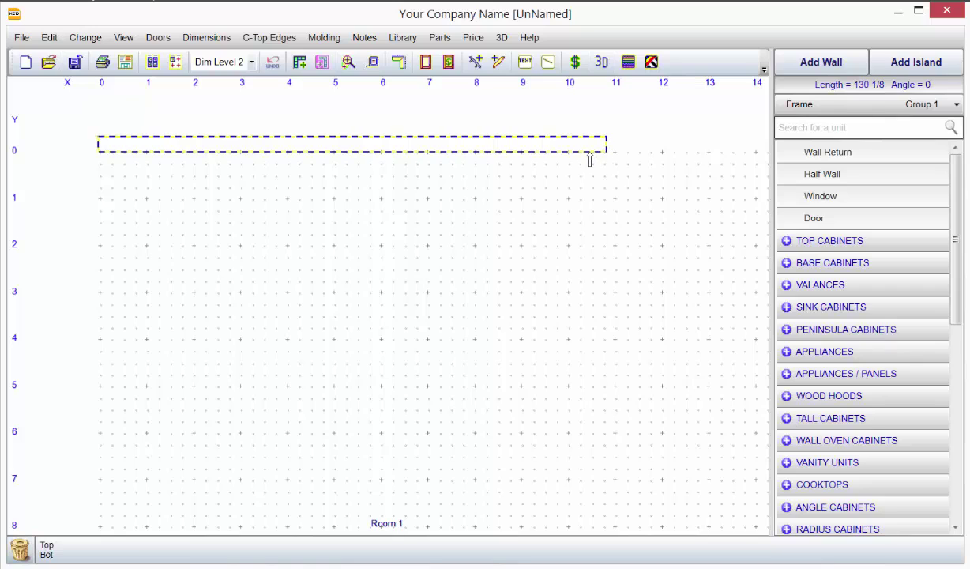
left_click(585, 156)
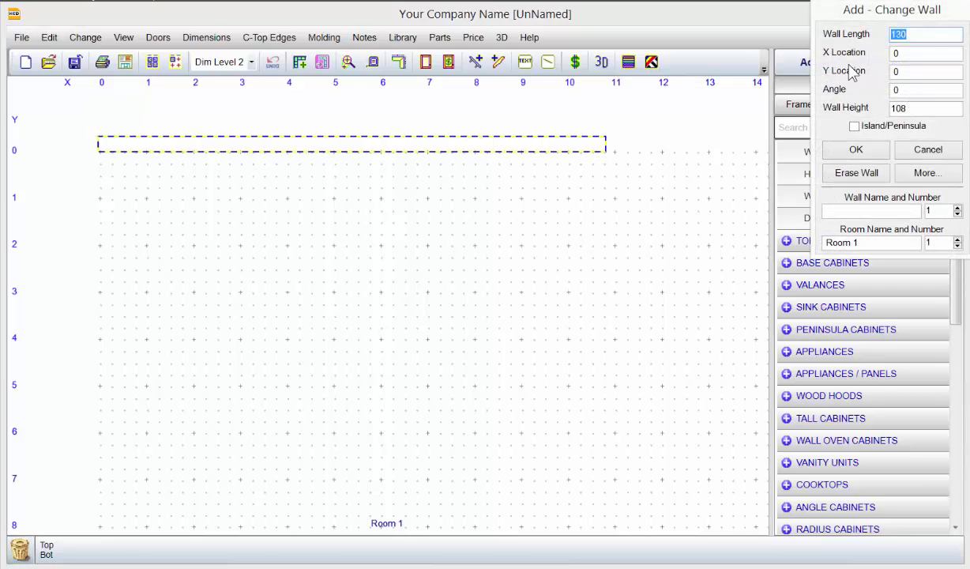
type("122")
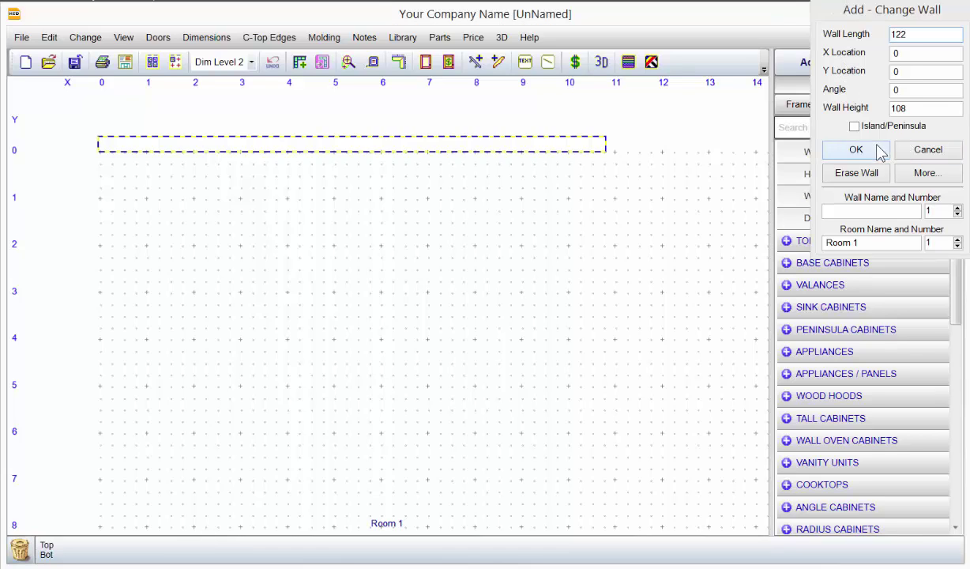
left_click(876, 149)
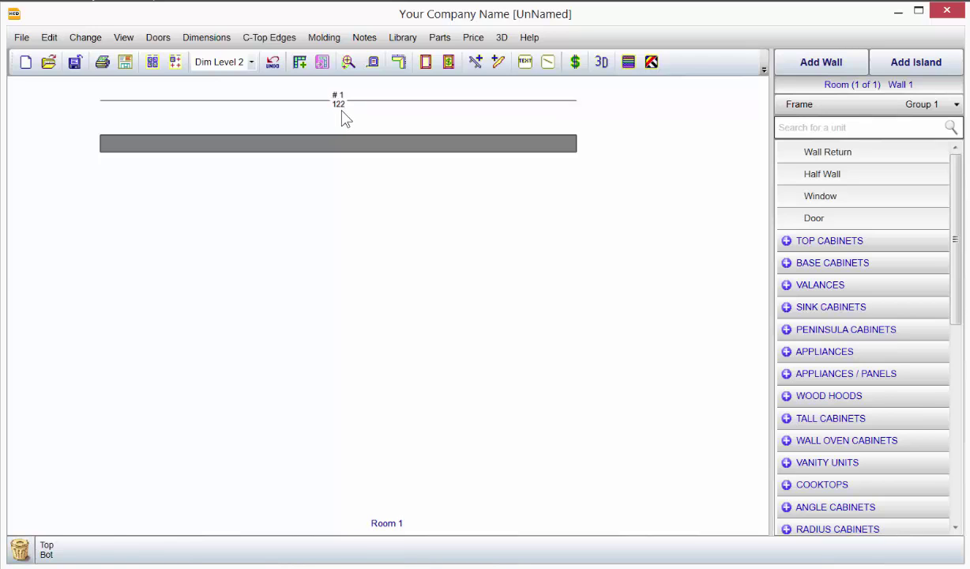
Step: Draw Wall #2 down from the origin and accept its 78 5/8 length
left_click(810, 70)
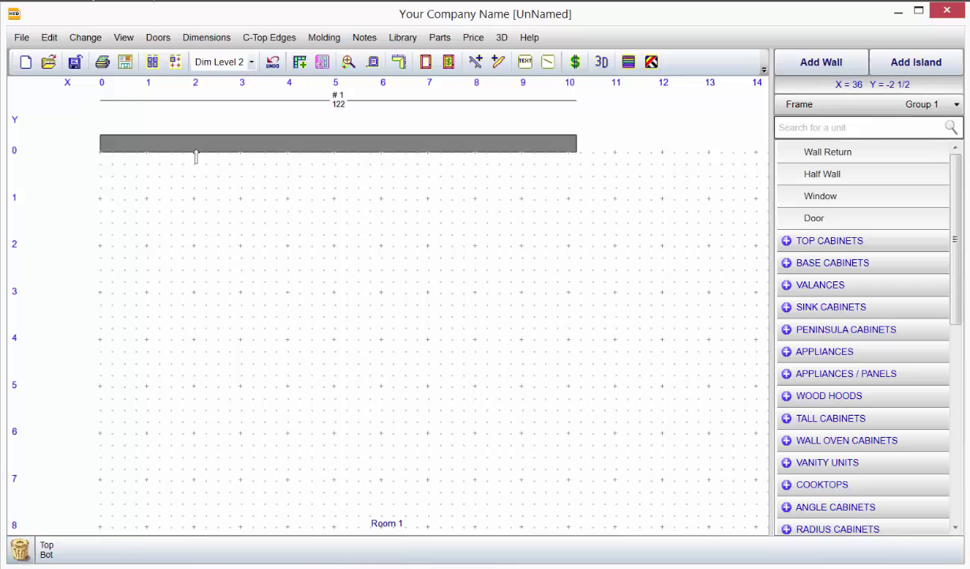
left_click_drag(98, 157, 109, 444)
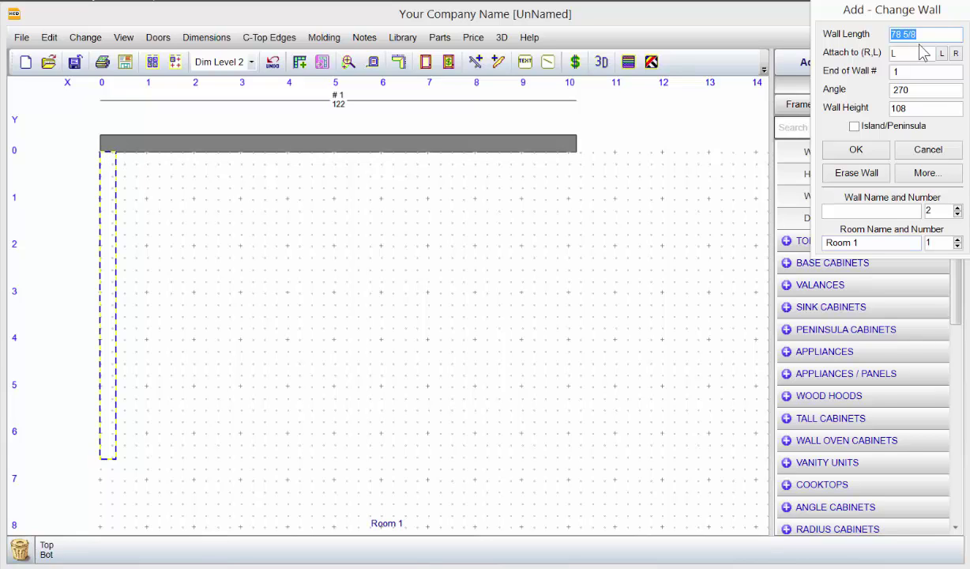
left_click(825, 147)
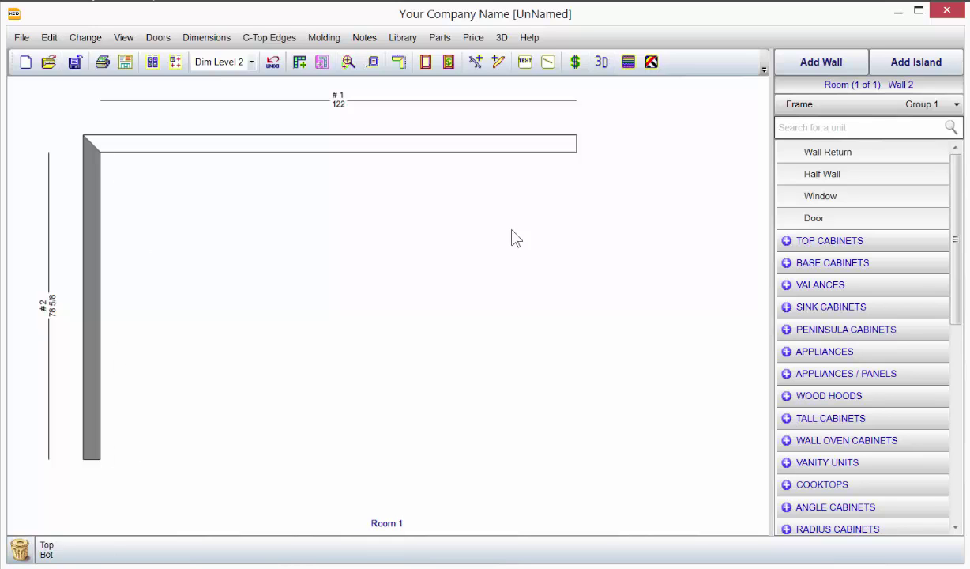
Step: Add a 54-inch wall from Wall #1's right end and swing it out to an angle
left_click(812, 70)
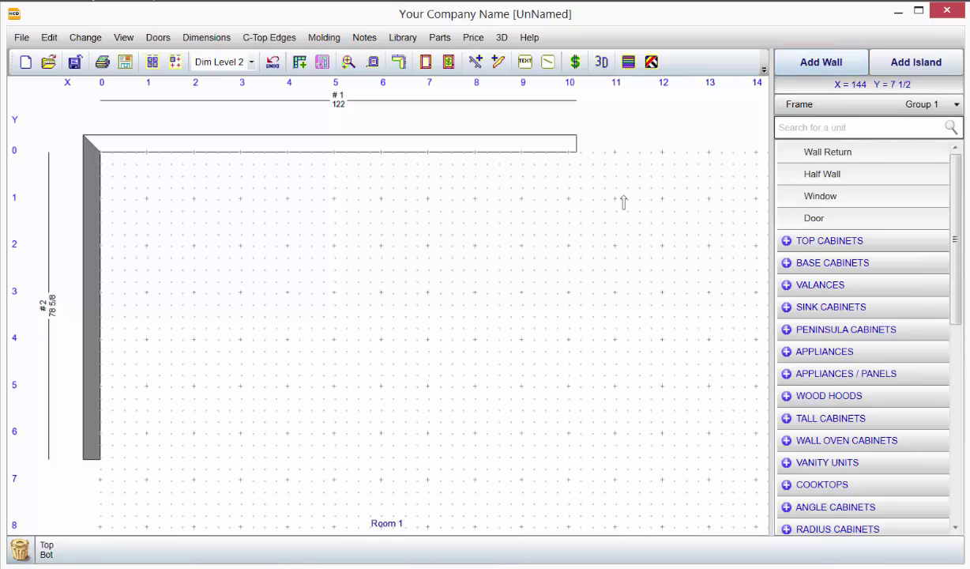
left_click(576, 150)
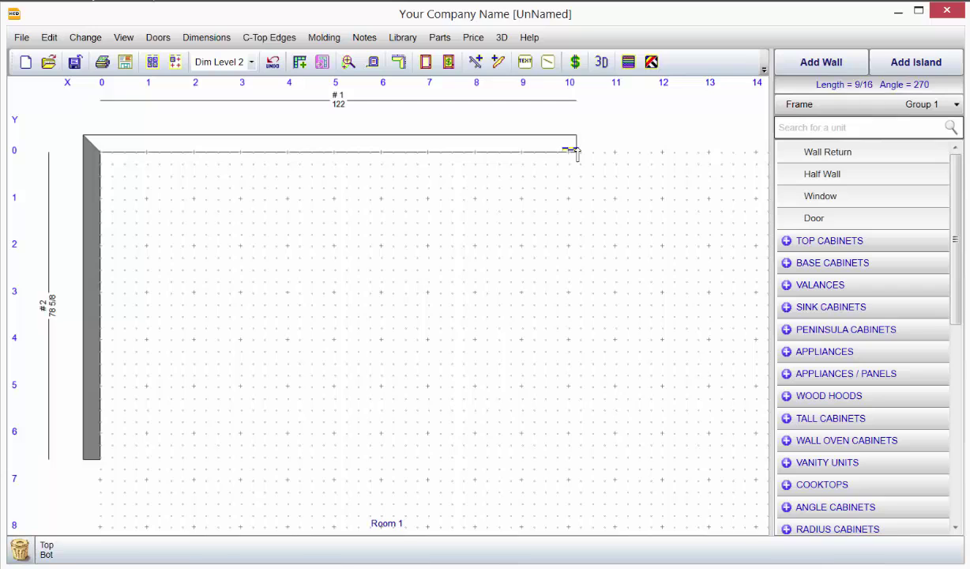
left_click(577, 361)
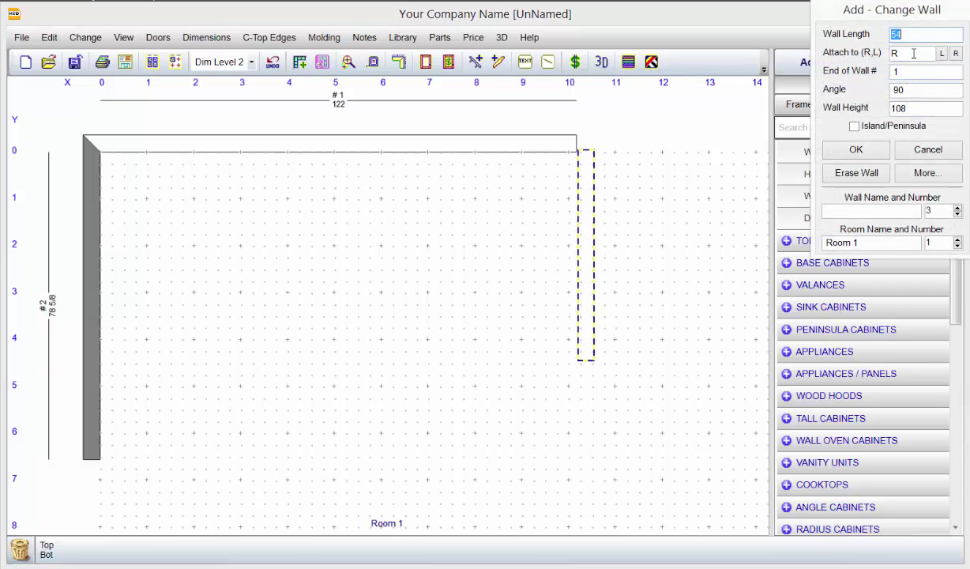
left_click(866, 152)
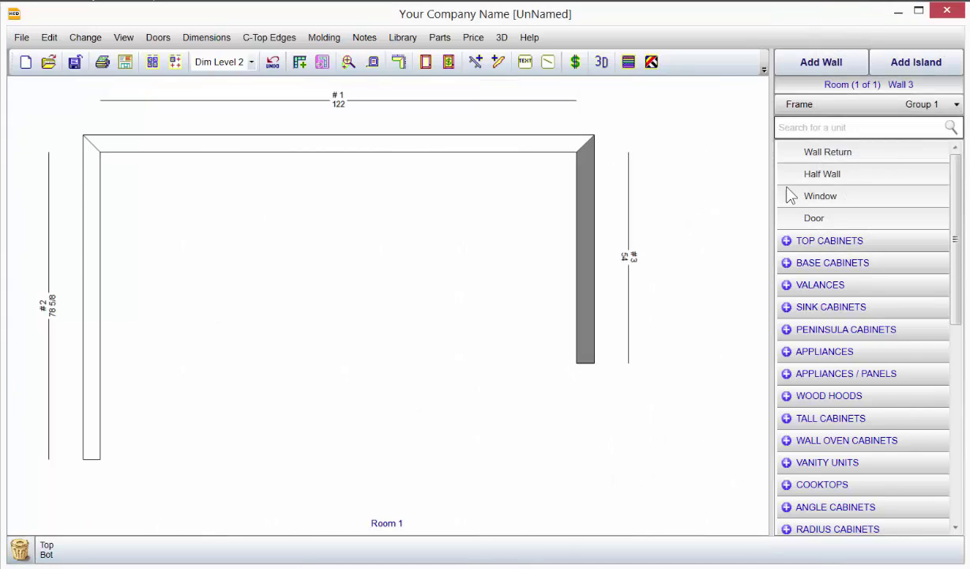
left_click(587, 360)
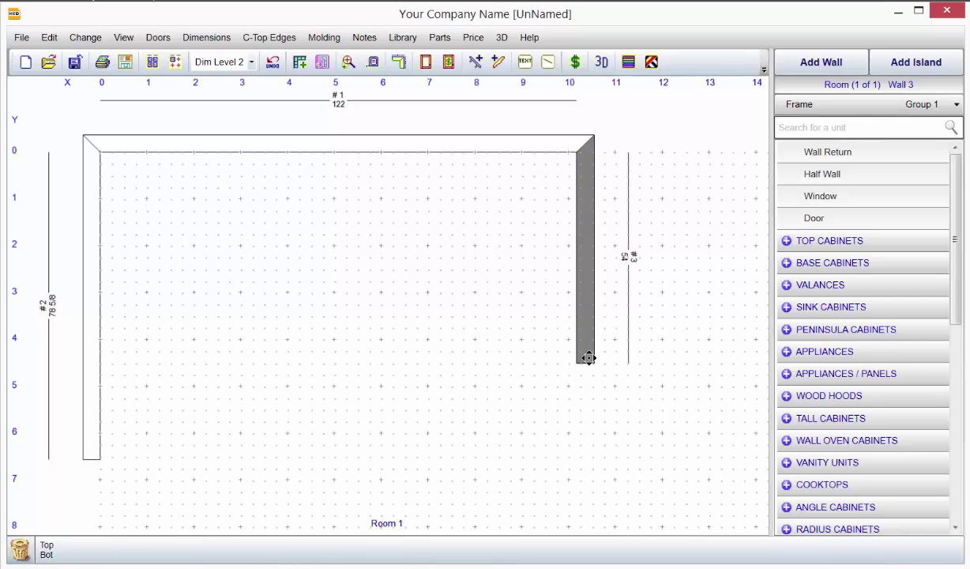
left_click_drag(589, 358, 751, 323)
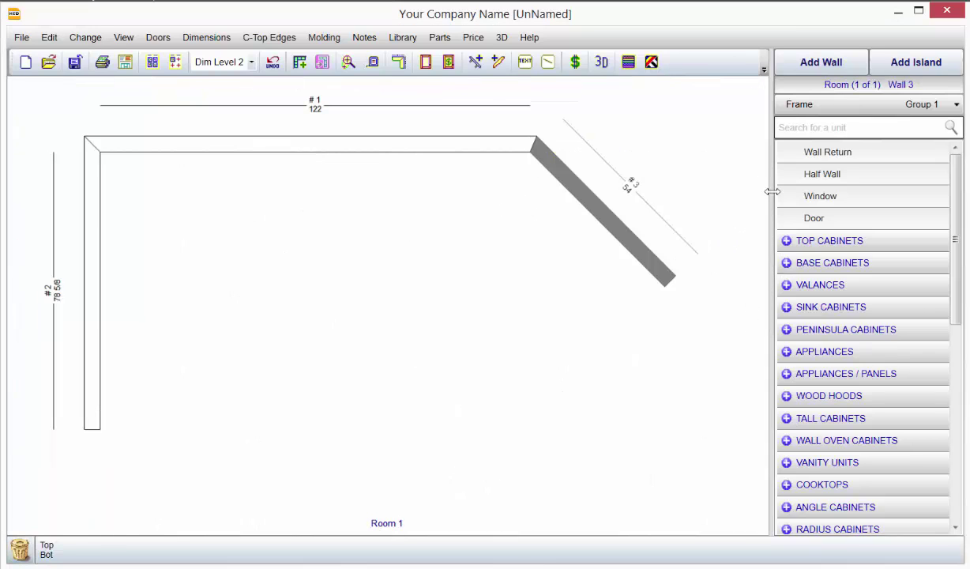
Step: Draw a 51-inch Wall #4 down from the angled wall
left_click(786, 63)
left_click_drag(669, 286, 671, 463)
left_click(855, 149)
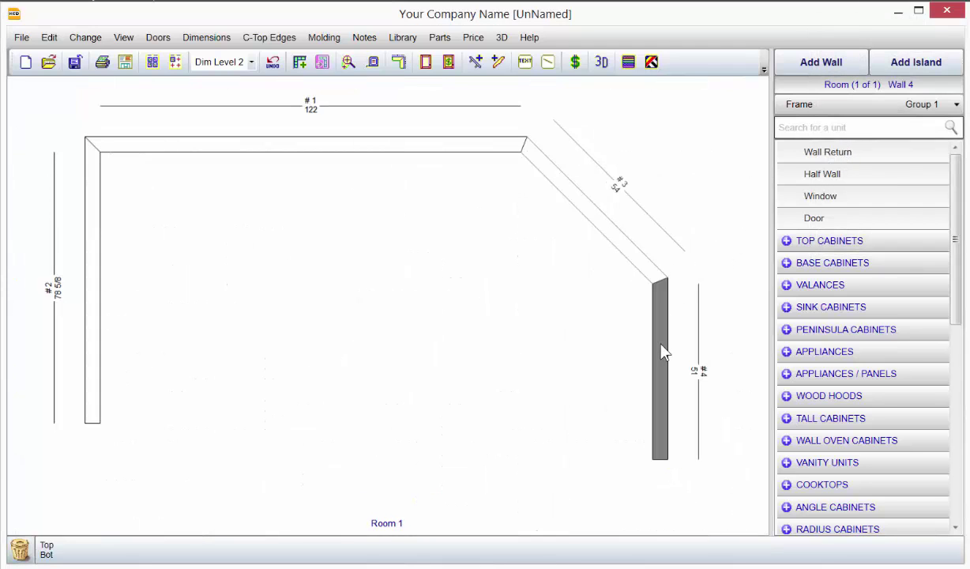
Step: Change Wall #2's length from 78 5/8 to 112 and shift it back into alignment
double_click(92, 278)
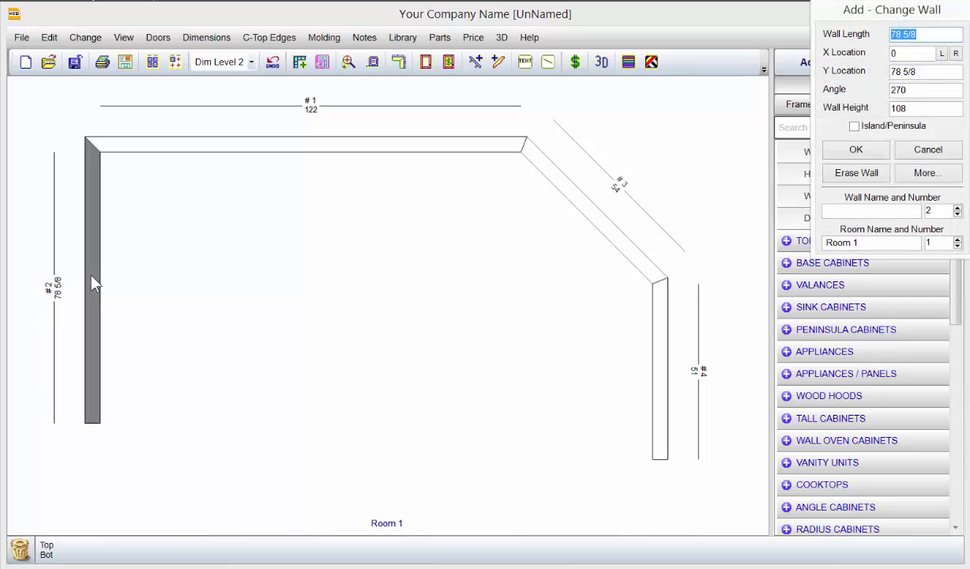
type("112")
left_click(860, 150)
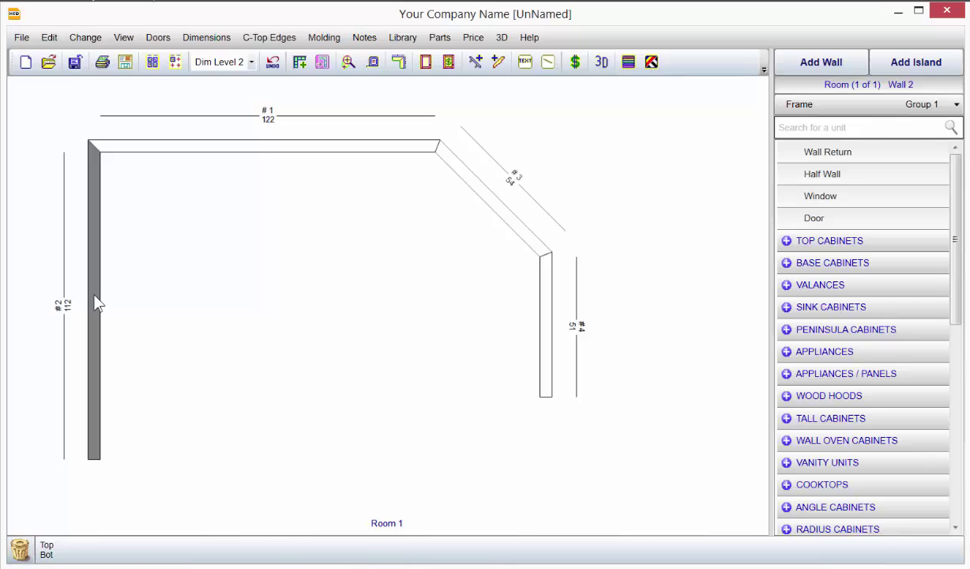
left_click_drag(94, 302, 82, 297)
Step: Swing the 51-inch wall to a new direction and reposition it below the angled wall
left_click(325, 149)
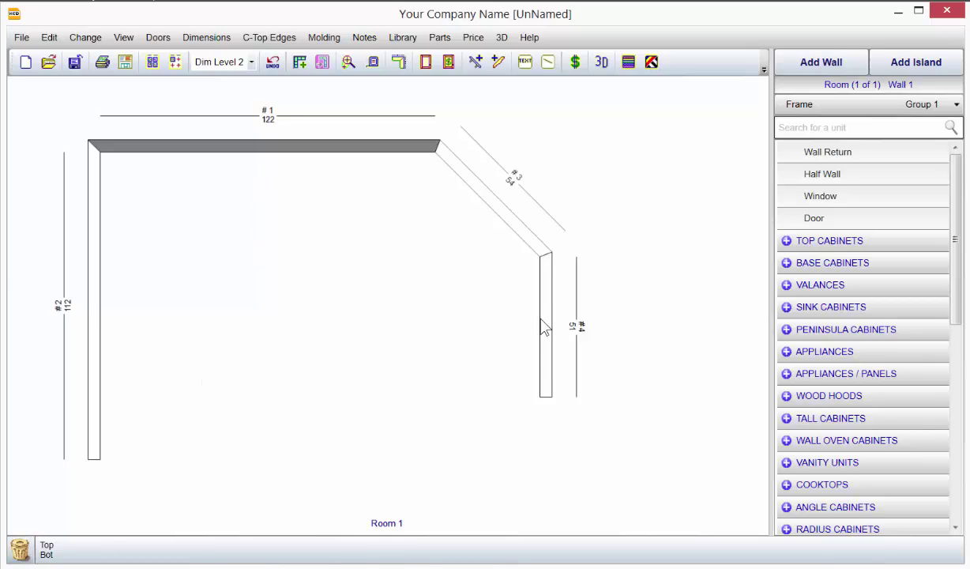
left_click_drag(551, 273, 517, 458)
left_click_drag(452, 416, 456, 302)
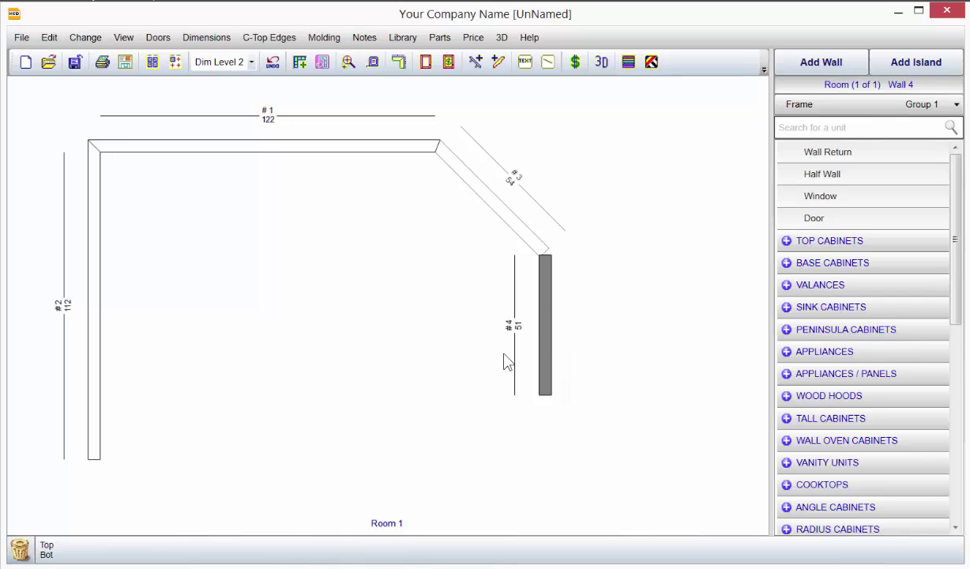
mouse_move(546, 332)
left_mouse_down()
mouse_move(545, 350)
mouse_move(399, 307)
mouse_move(544, 352)
mouse_move(553, 336)
left_mouse_up()
Step: Flip Wall #4 180 degrees and join it to the lower end of Wall #3
double_click(554, 333)
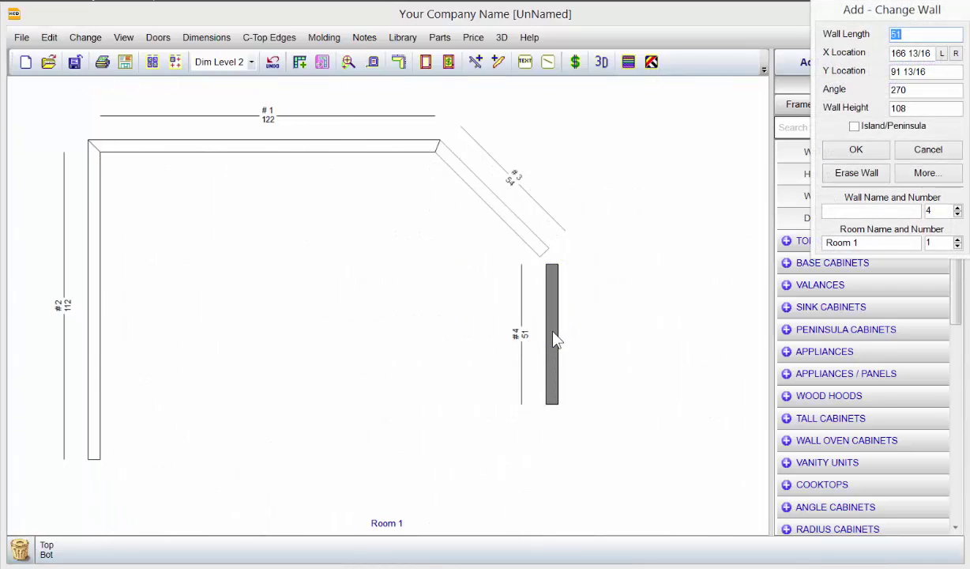
left_click(942, 178)
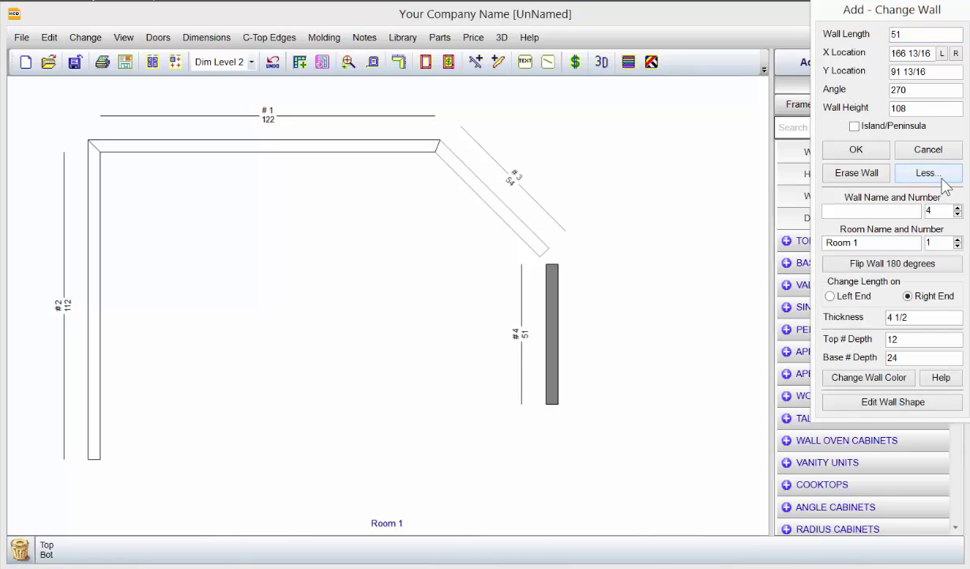
left_click(891, 266)
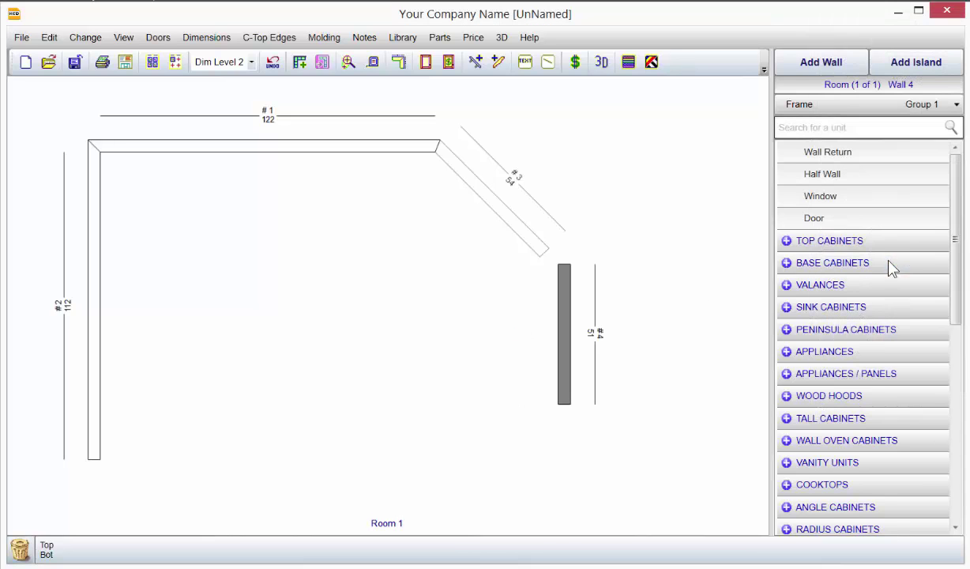
left_click(563, 322)
left_click_drag(562, 322, 549, 304)
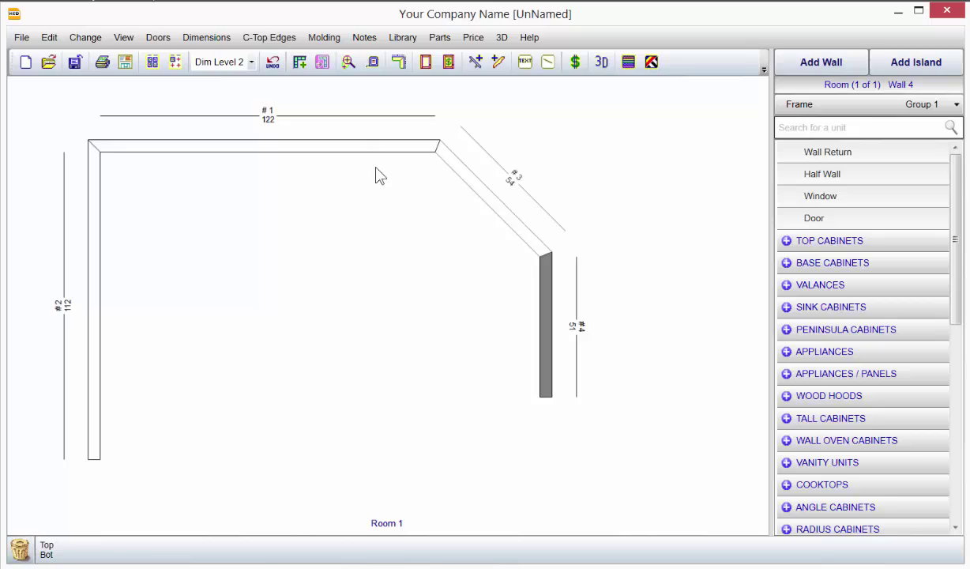
left_click(317, 147)
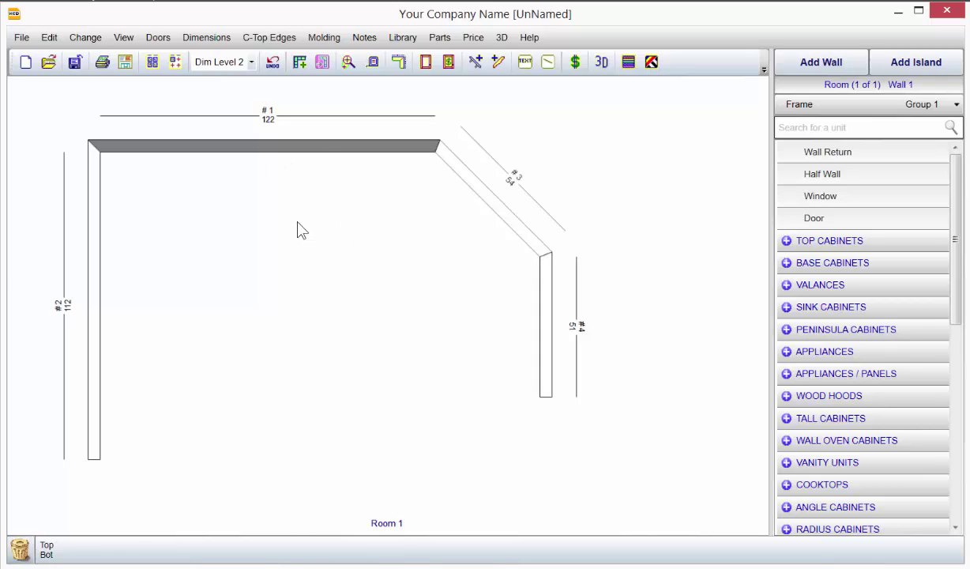
left_click(479, 192)
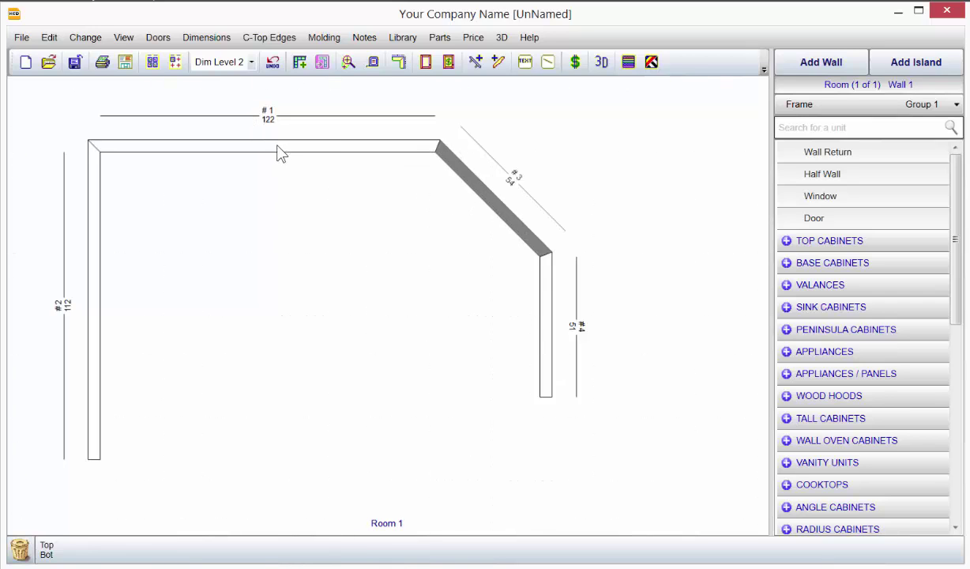
left_click(96, 319)
left_click(250, 150)
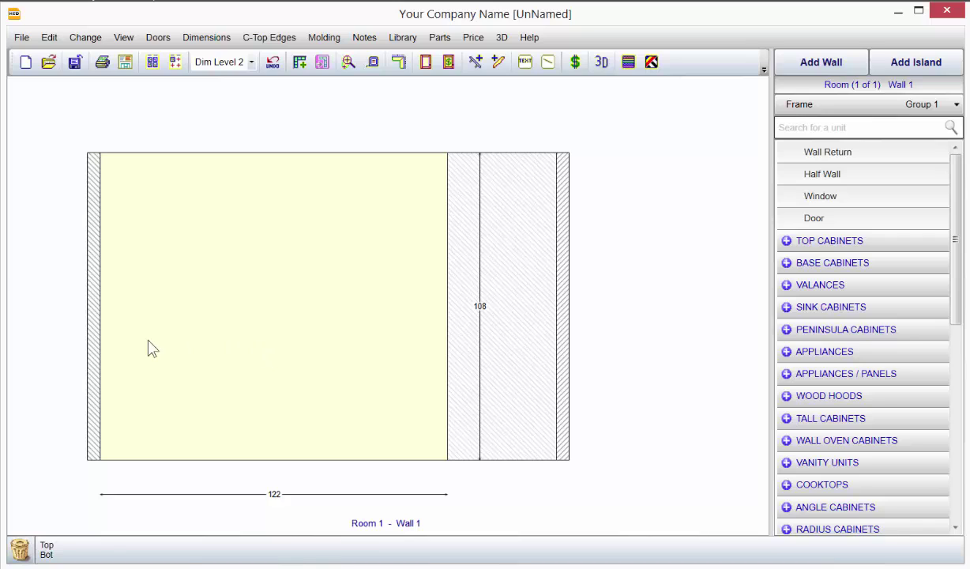
left_click(101, 306)
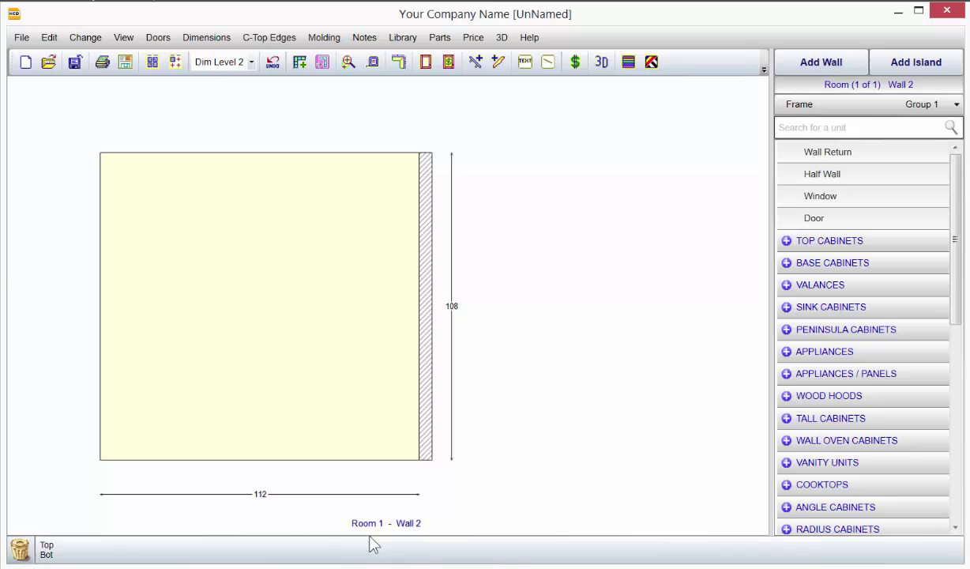
left_click(648, 339)
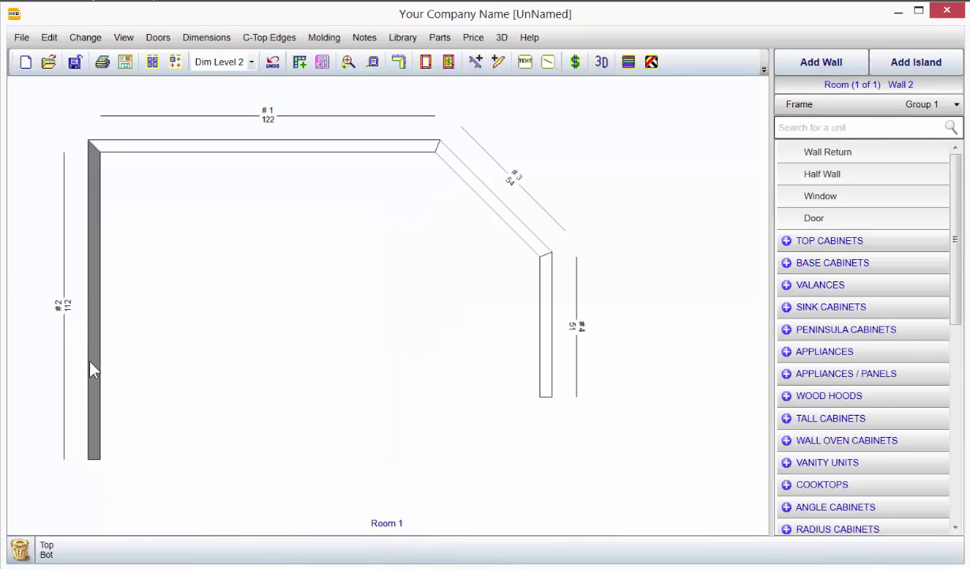